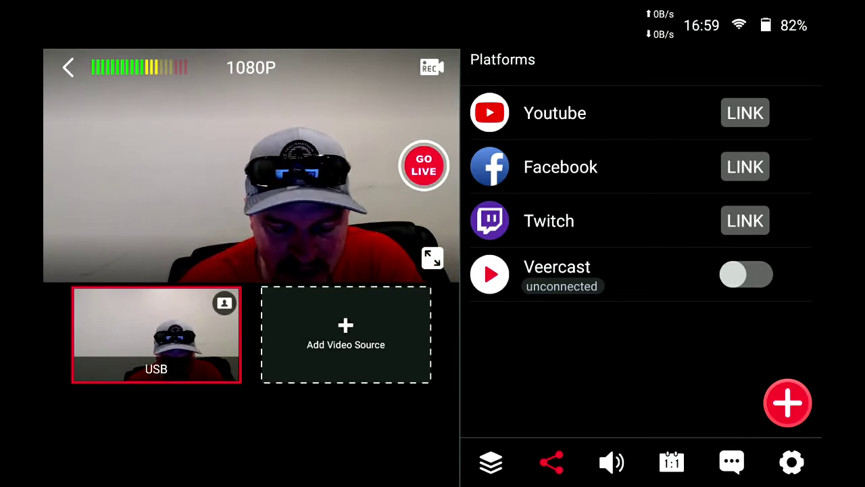
# Start adding a custom RTMP(S) streaming destination on the YoloBox.
pyautogui.click(787, 403)
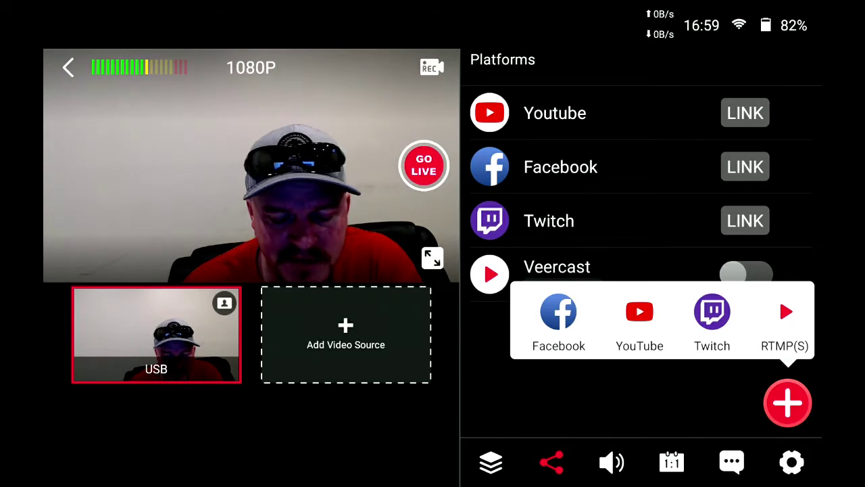
pyautogui.click(785, 325)
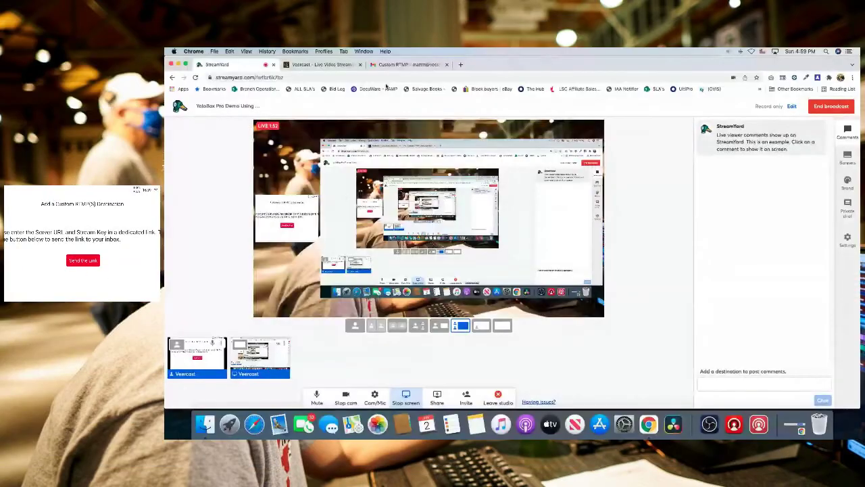
# Open the setup link from the newest Custom RTMP email in Gmail and name the RTMP destination Veercast 2.
pyautogui.click(401, 66)
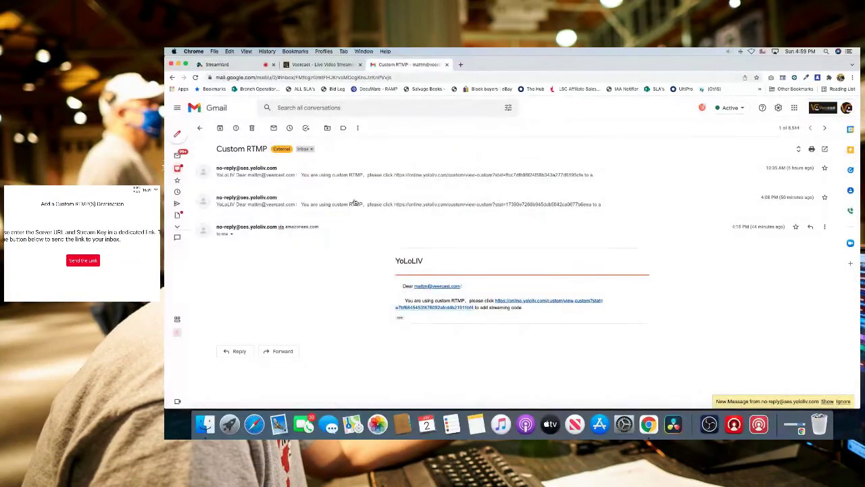
pyautogui.click(184, 156)
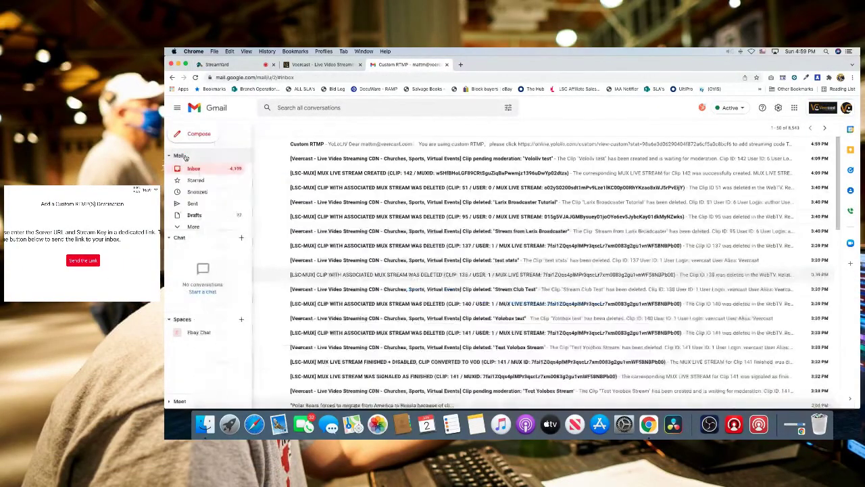
pyautogui.click(349, 144)
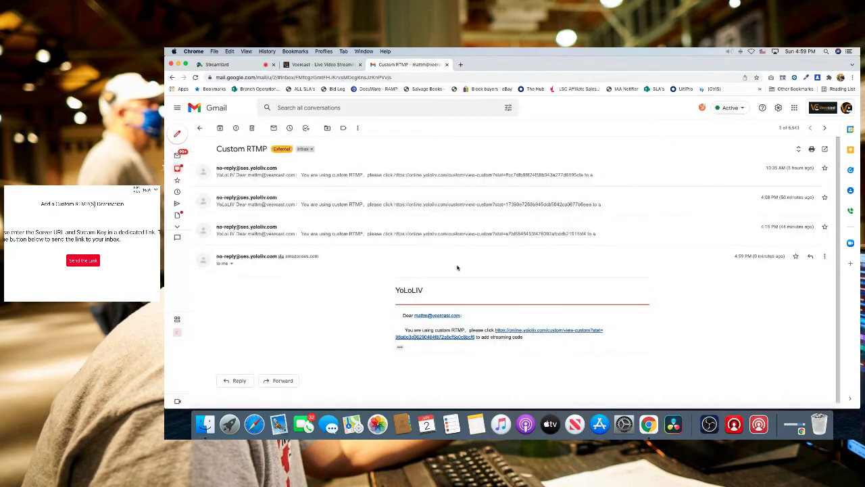
pyautogui.click(513, 332)
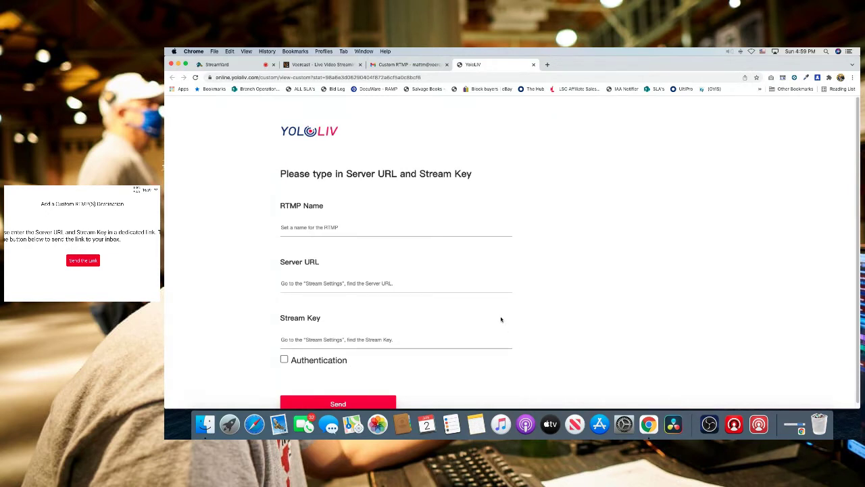
pyautogui.click(324, 227)
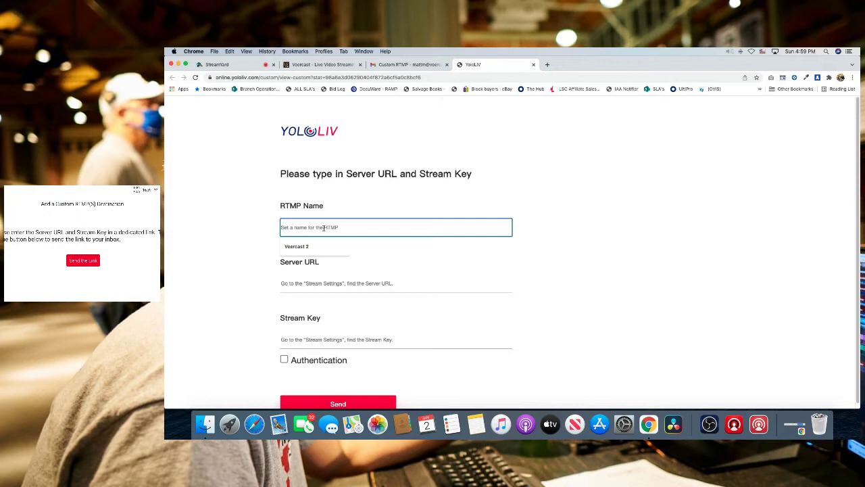
pyautogui.click(315, 247)
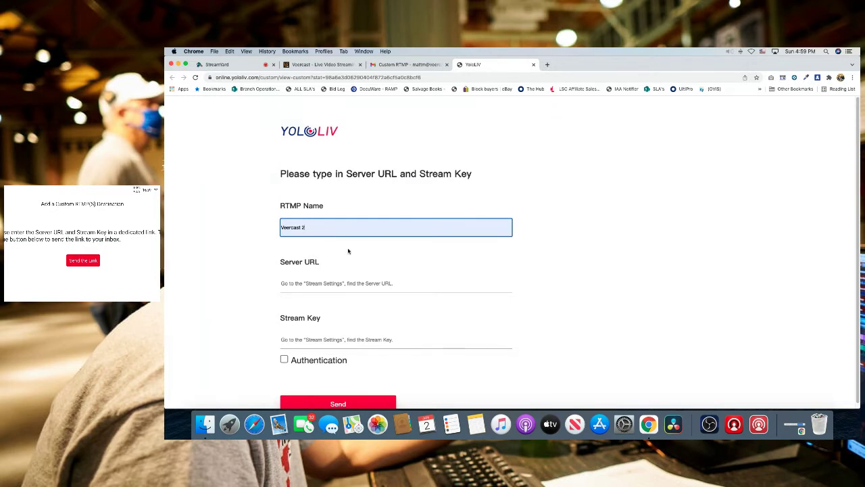
# Log in to the Veercast account and open the live publishing info of the YoloBox test clip.
pyautogui.click(321, 65)
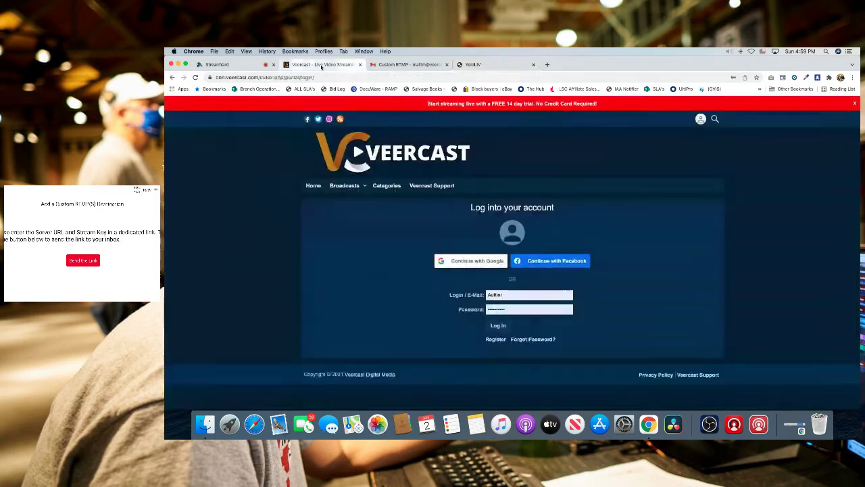
pyautogui.click(496, 326)
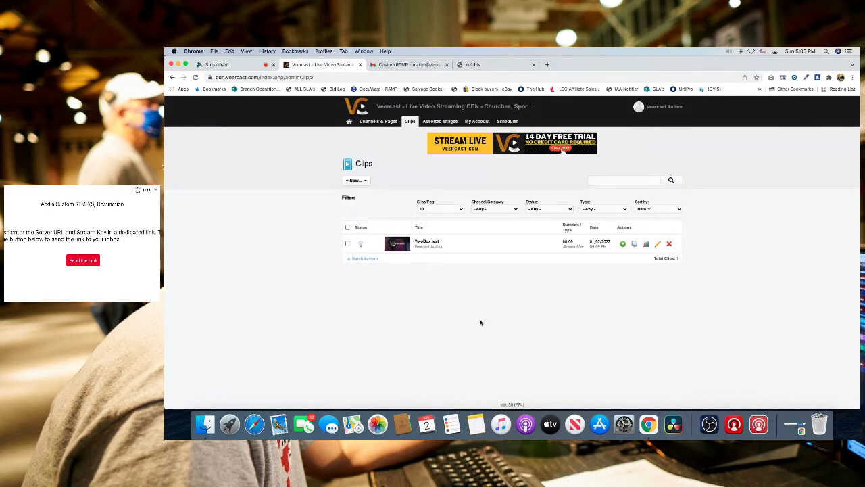
pyautogui.click(657, 247)
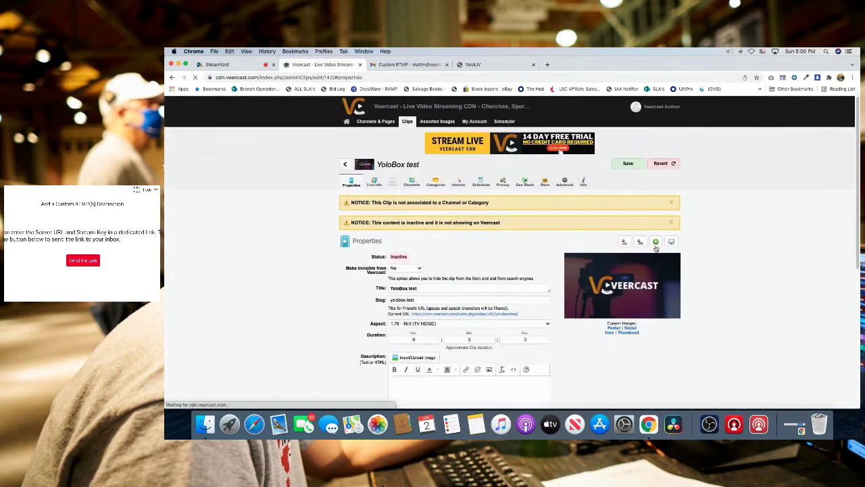
pyautogui.click(366, 182)
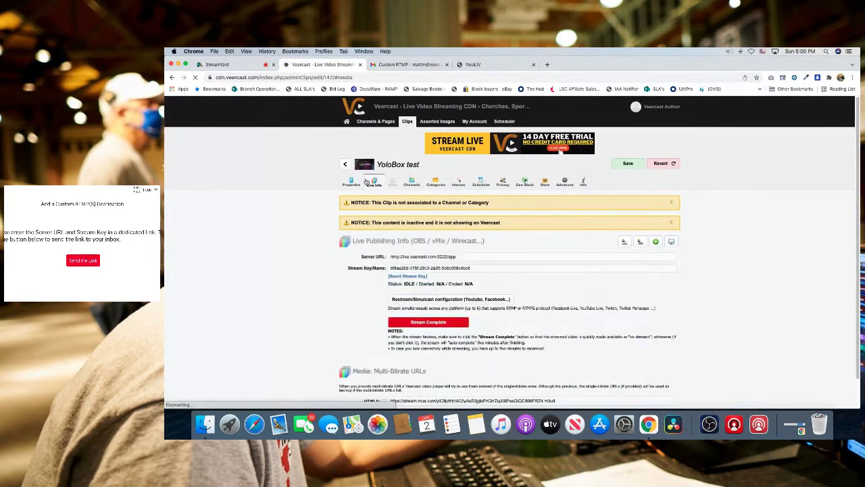
# Copy the clip's server URL rtmp://live.veercast.com:5222/app into the Server URL field of the YoloLiv form.
pyautogui.click(429, 258)
pyautogui.rightClick(428, 258)
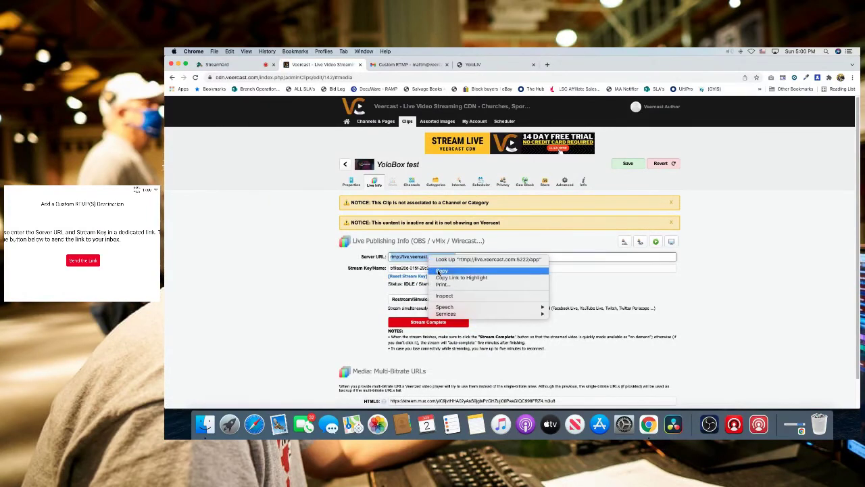
pyautogui.click(441, 270)
pyautogui.click(476, 67)
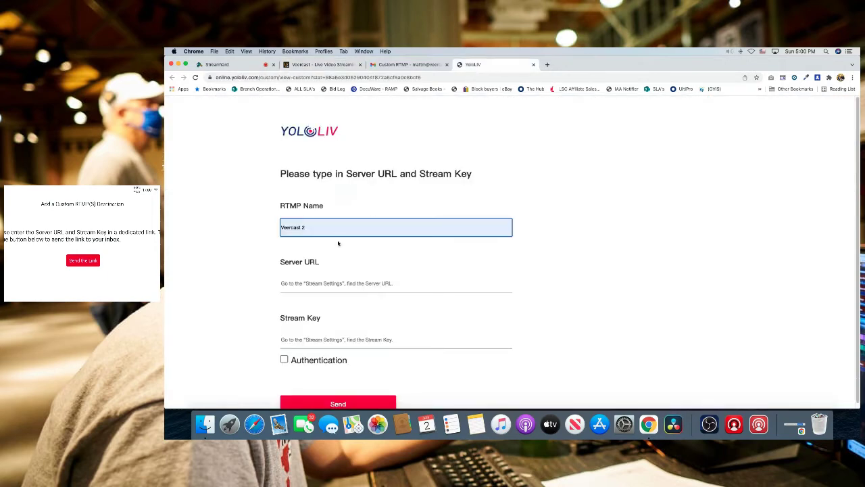
pyautogui.click(320, 284)
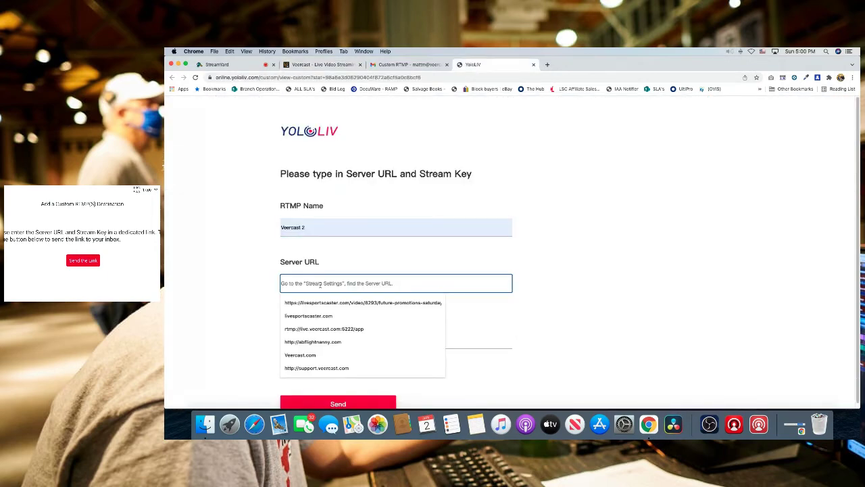
pyautogui.press('super+v')
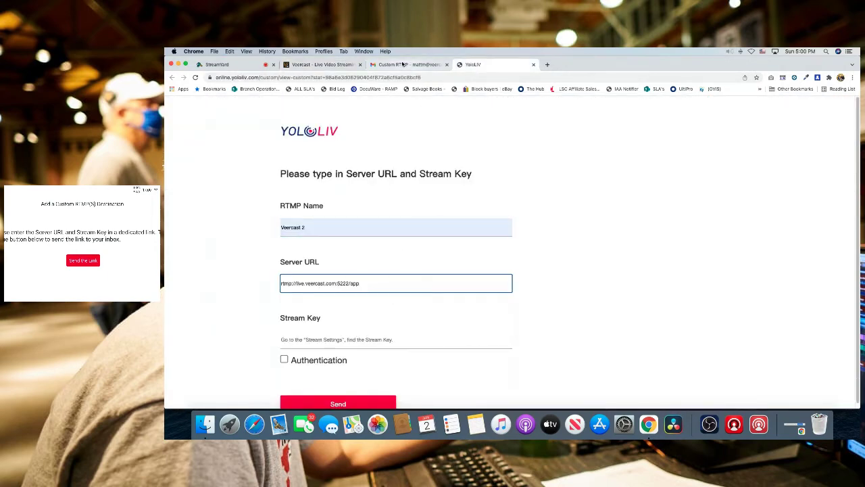
# Copy the YoloBox test clip's stream key from Veercast into the YoloLiv form's Stream Key field and submit the form.
pyautogui.click(390, 65)
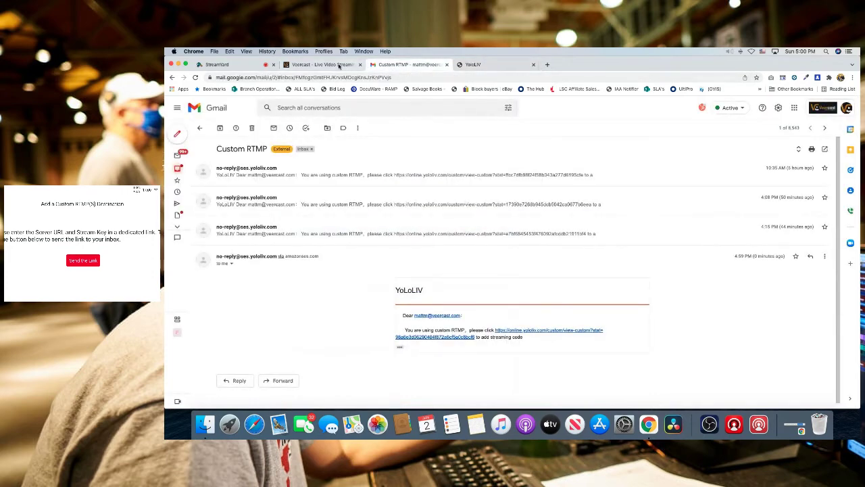
pyautogui.click(323, 64)
pyautogui.tripleClick(436, 268)
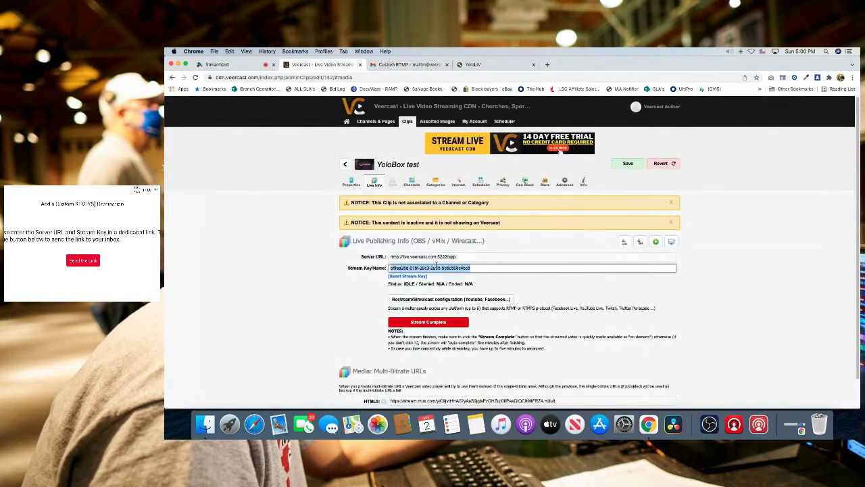
pyautogui.rightClick(435, 267)
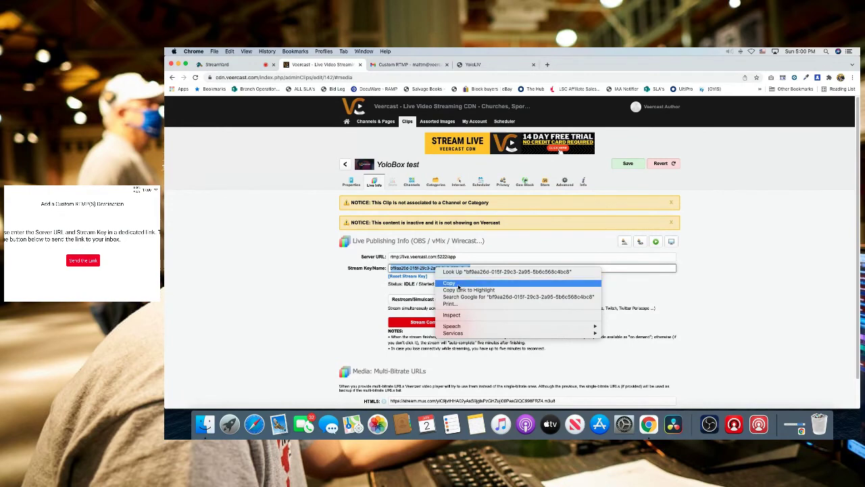
pyautogui.click(458, 284)
pyautogui.click(474, 64)
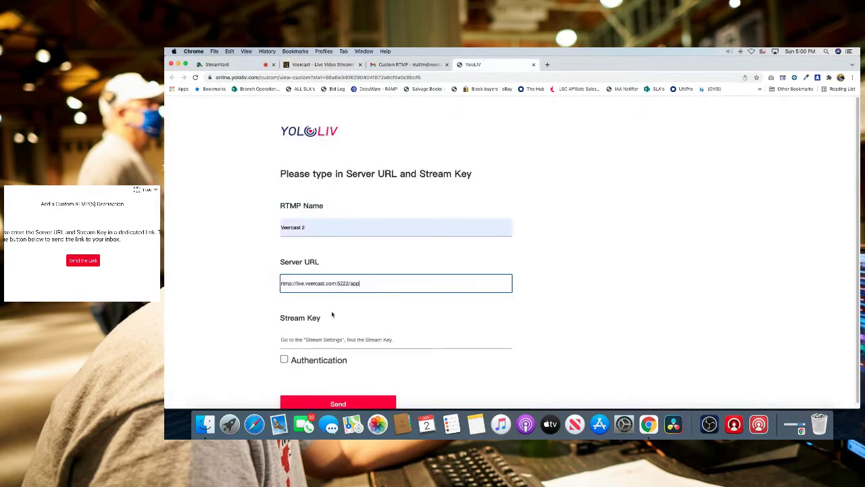
pyautogui.click(333, 339)
pyautogui.press('super+v')
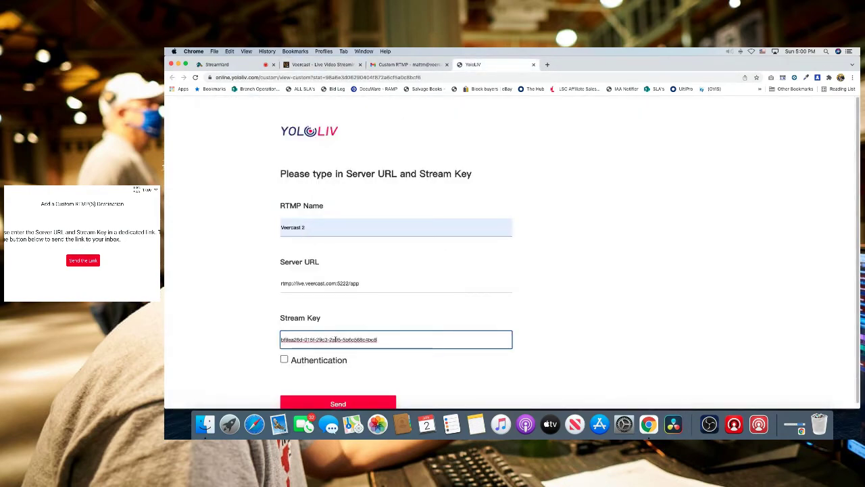
pyautogui.scroll(-1, 375, 348)
pyautogui.click(339, 403)
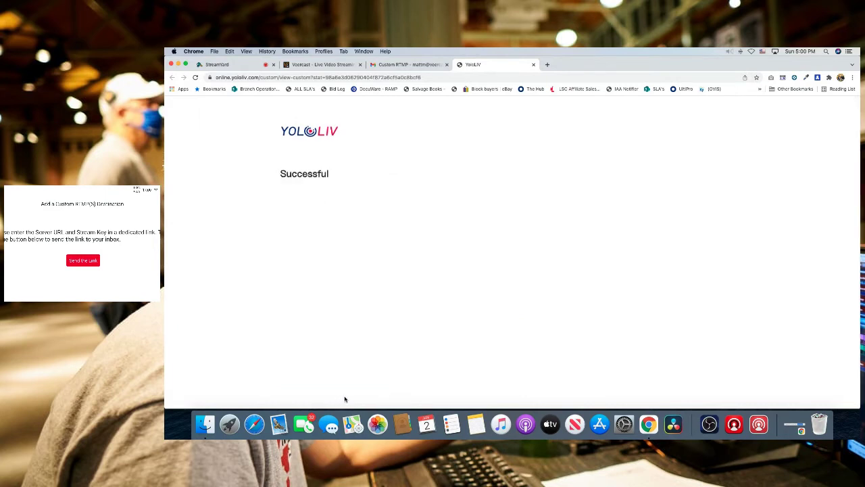
# Enable the Veercast 2 destination on the YoloBox and start the live stream.
pyautogui.click(237, 67)
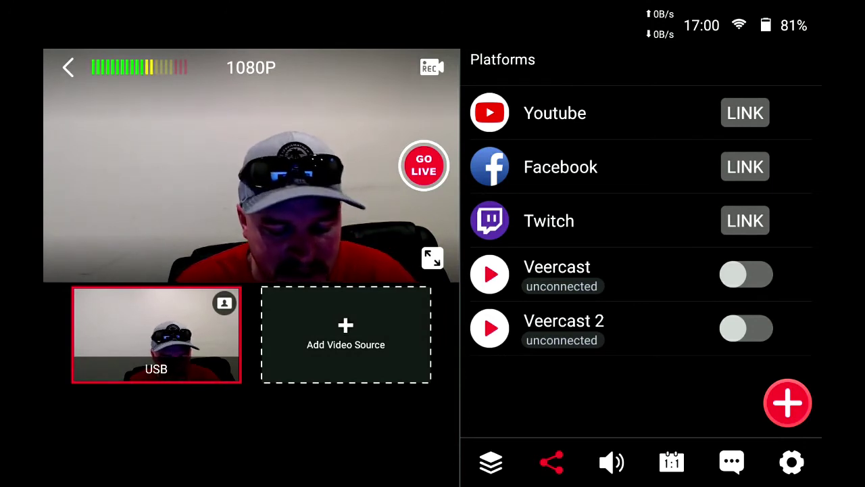
pyautogui.click(746, 329)
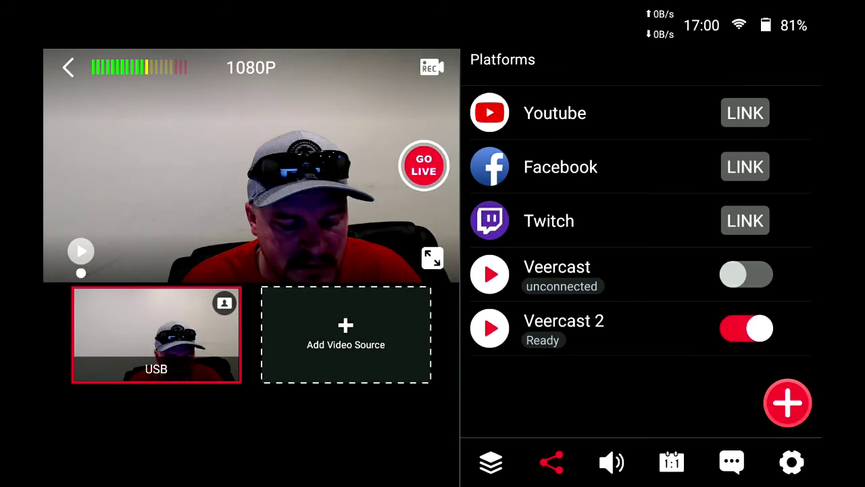
pyautogui.click(424, 165)
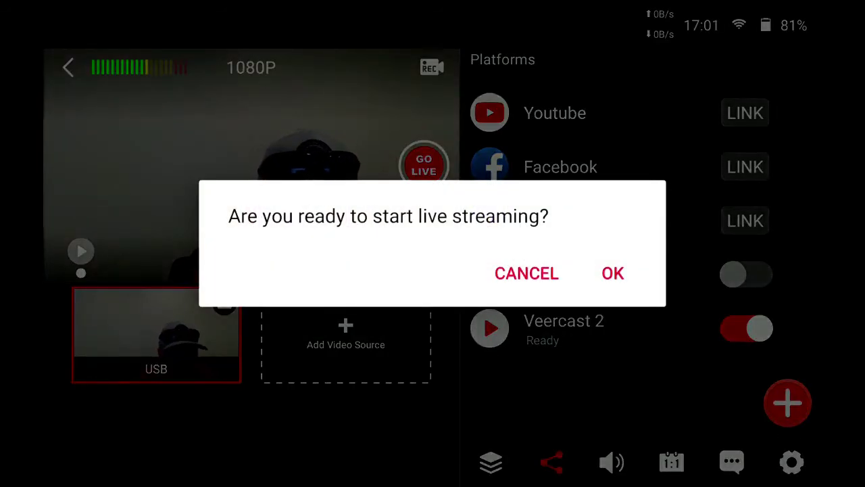
pyautogui.click(612, 272)
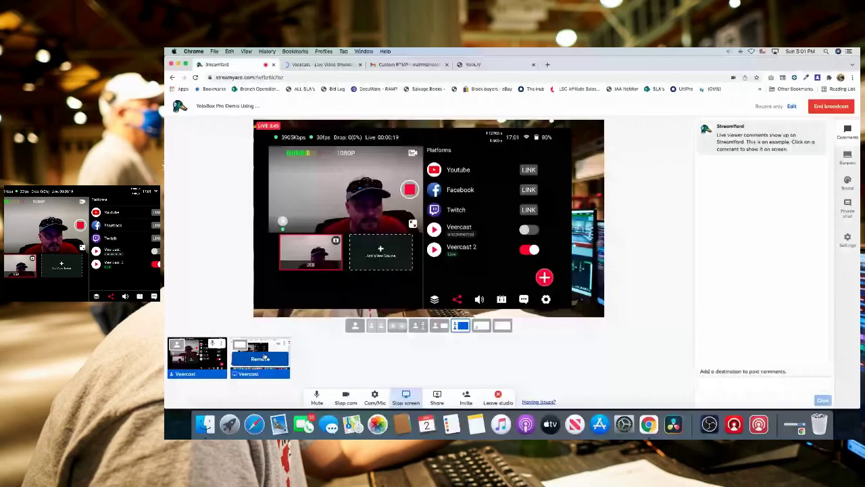
# Put the shared screen on stage in StreamYard and activate the YoloBox test clip in Veercast's clips list.
pyautogui.click(264, 359)
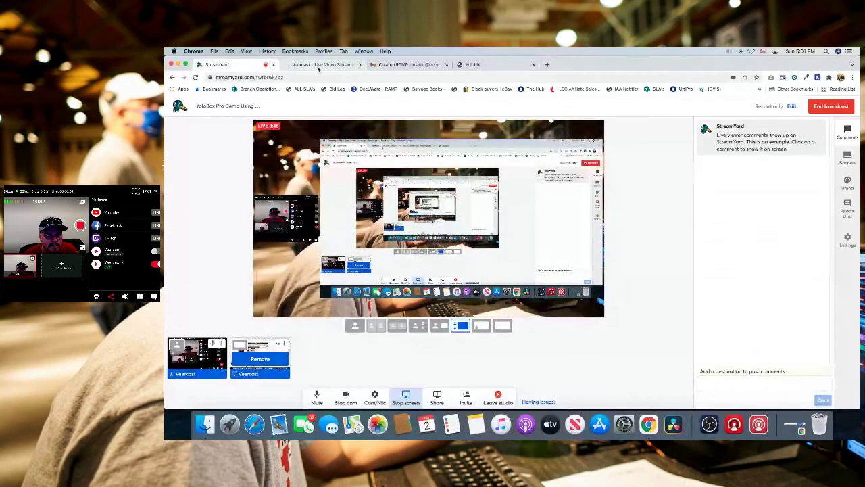
pyautogui.click(323, 64)
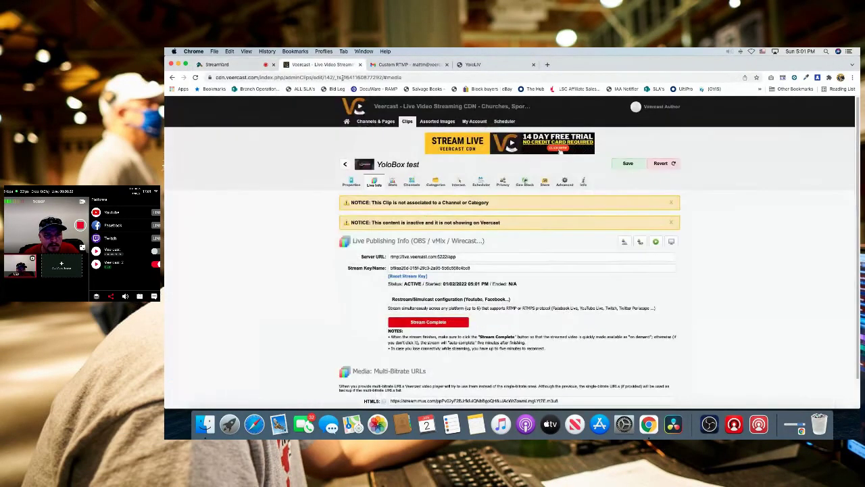
pyautogui.click(345, 165)
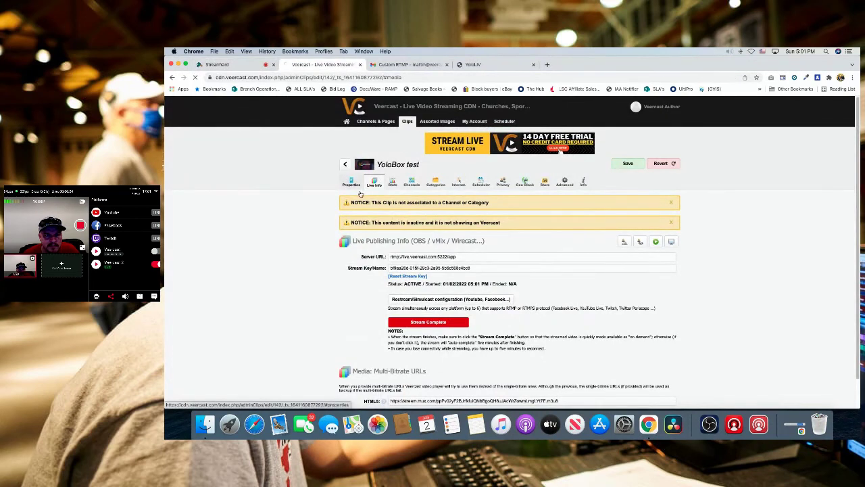
pyautogui.click(362, 246)
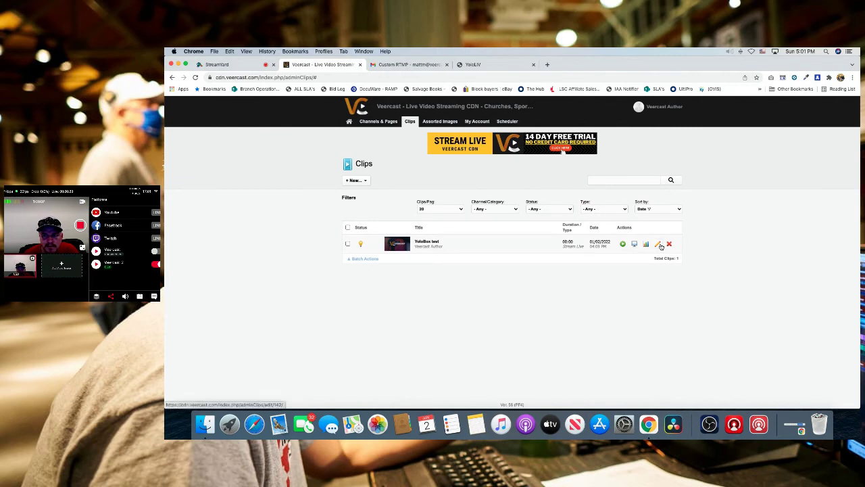
# Preview the YoloBox test clip's live stream with its sound turned down, and return to the StreamYard studio.
pyautogui.click(634, 244)
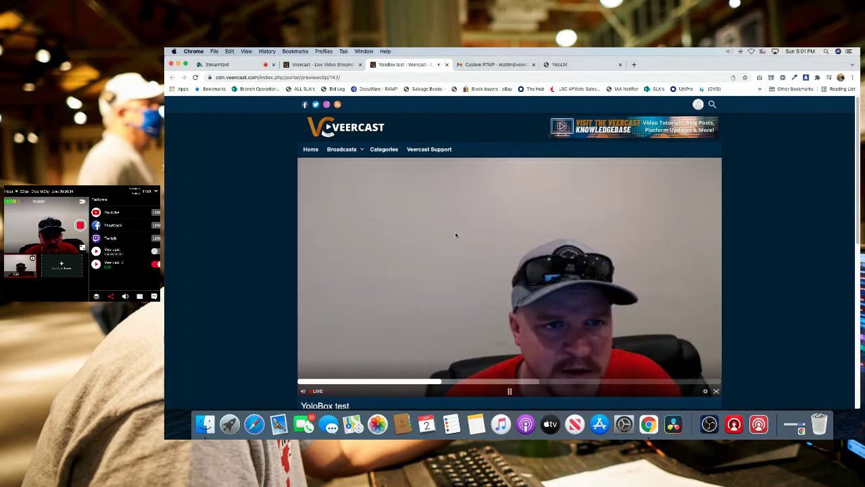
pyautogui.moveTo(302, 358)
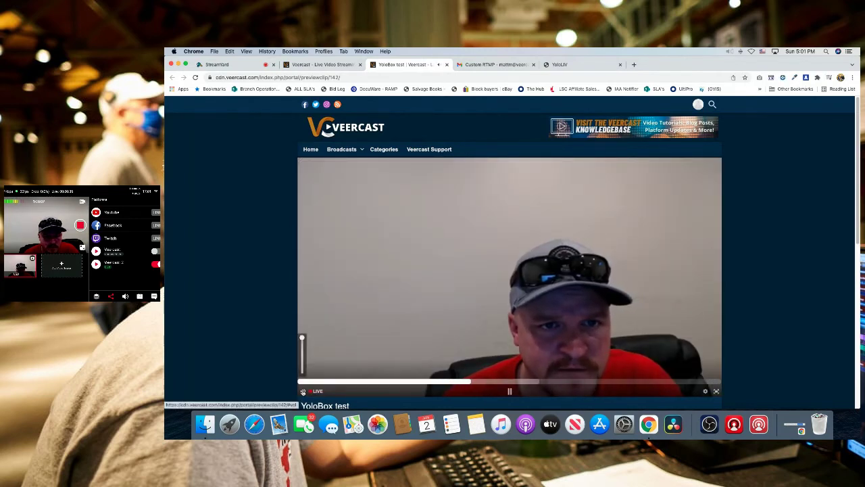
pyautogui.moveTo(301, 355); pyautogui.dragTo(308, 367)
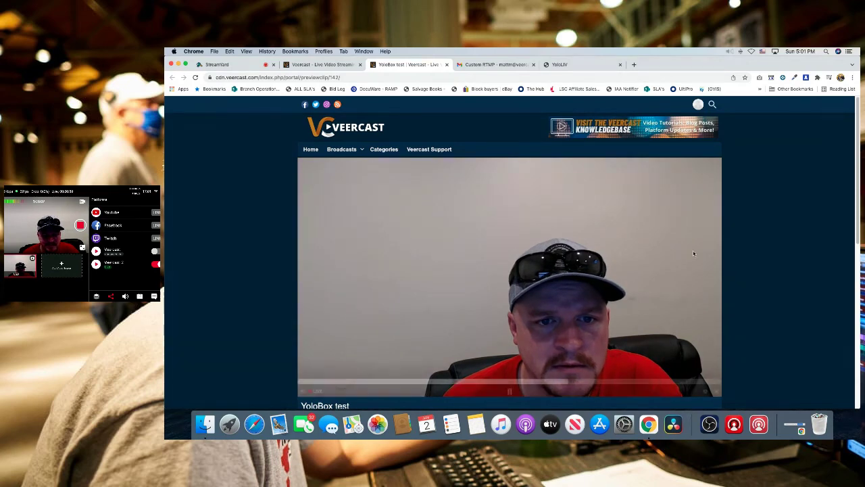
pyautogui.click(313, 64)
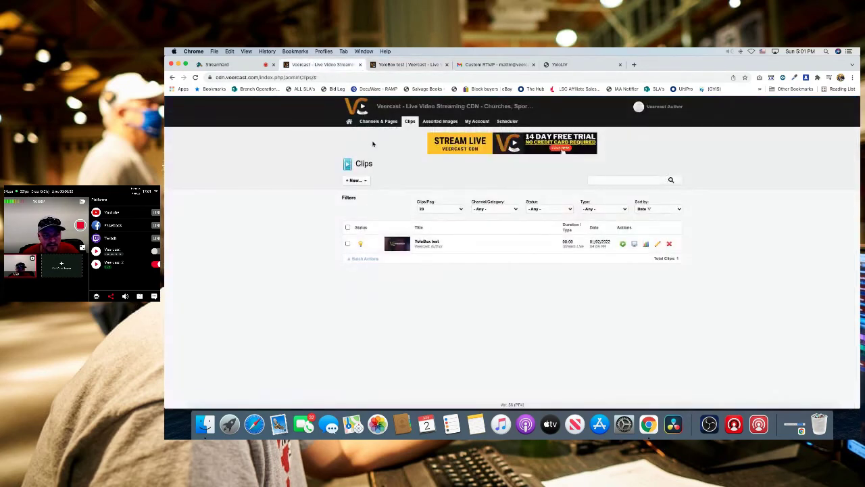
pyautogui.press('super+1')
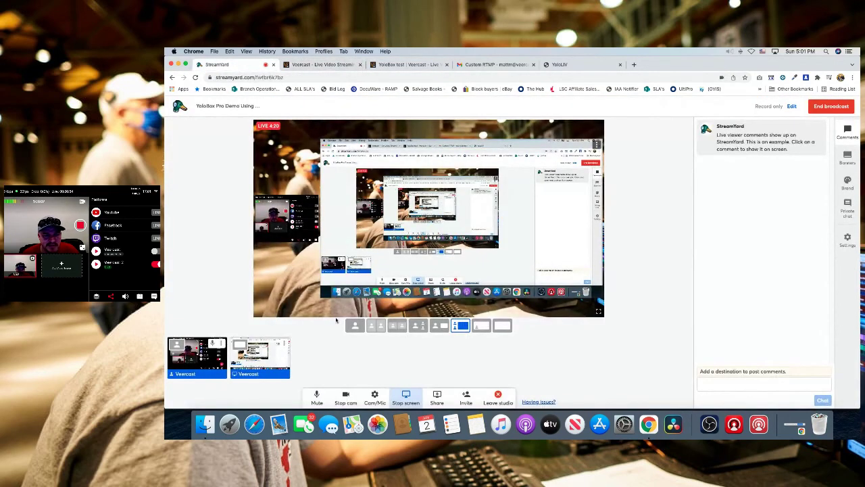